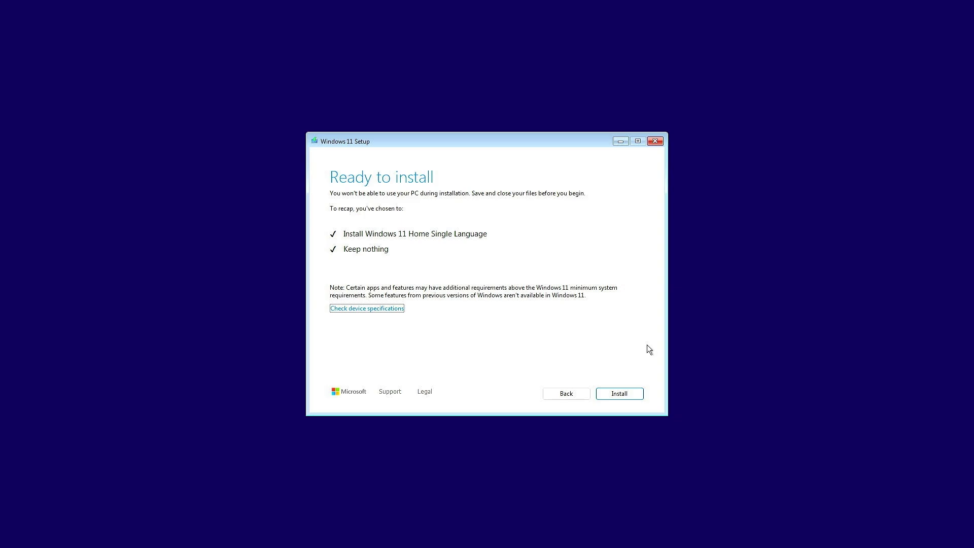
- Bring up an administrator Command Prompt over the Ready to install page using Shift+F10
key("shift+F10")
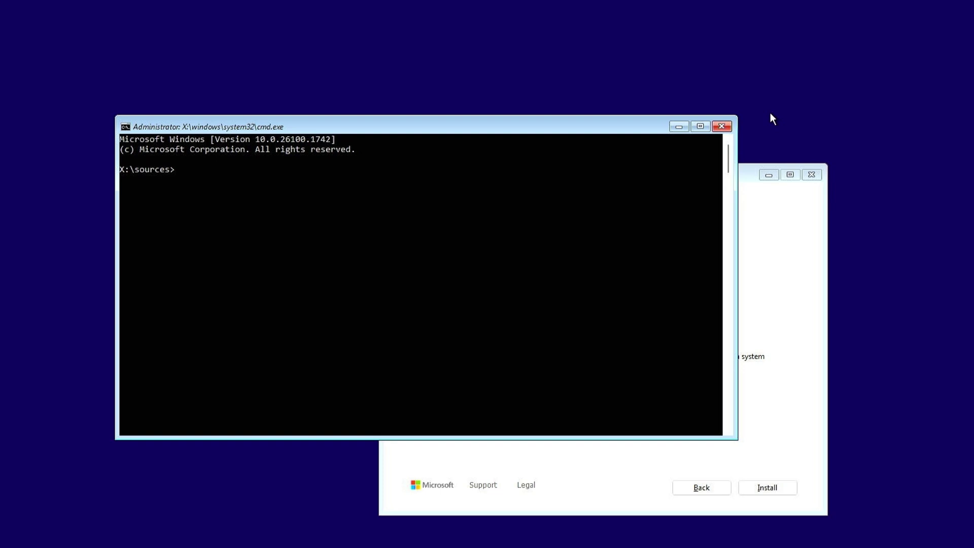
- List the volumes in diskpart to identify D: as the installer drive
type("disk")
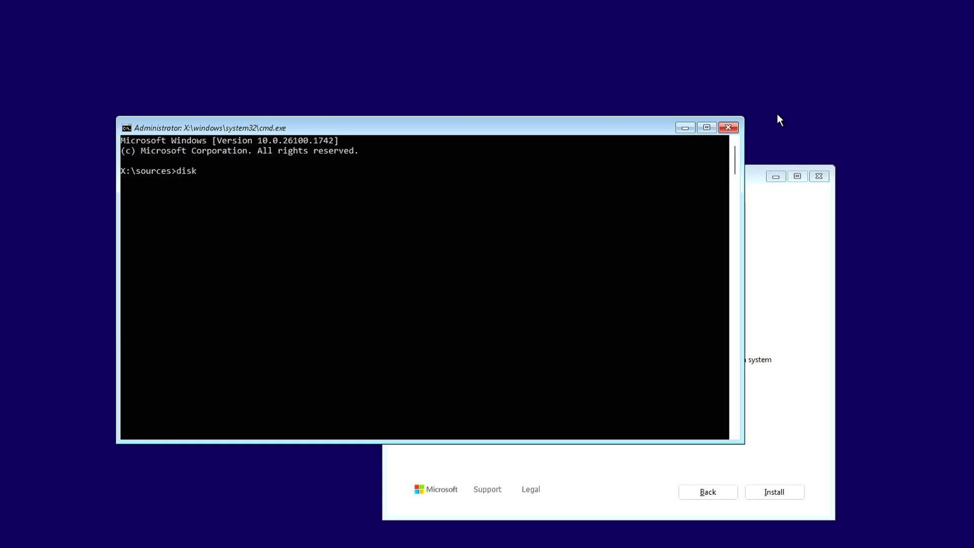
type("part")
key("Return")
type("l")
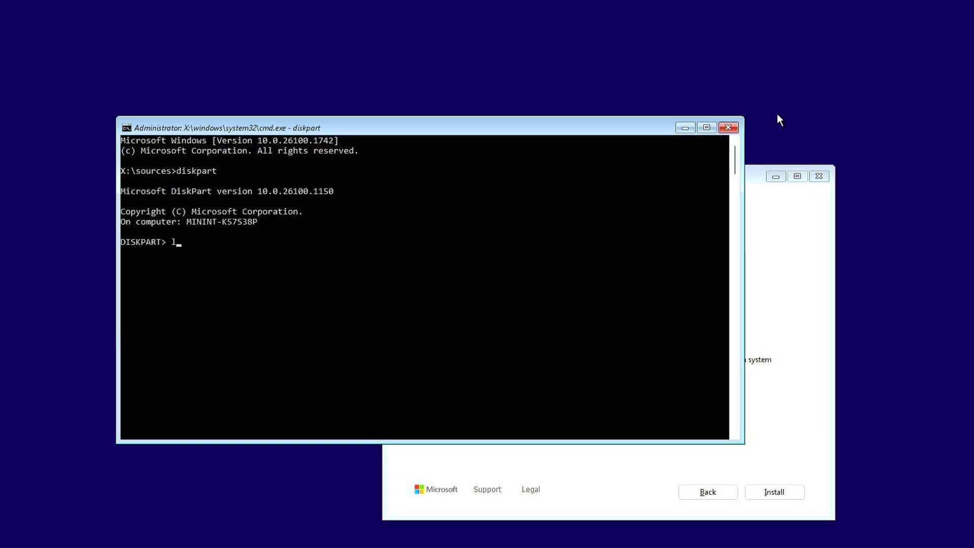
type("ist vol")
key("Return")
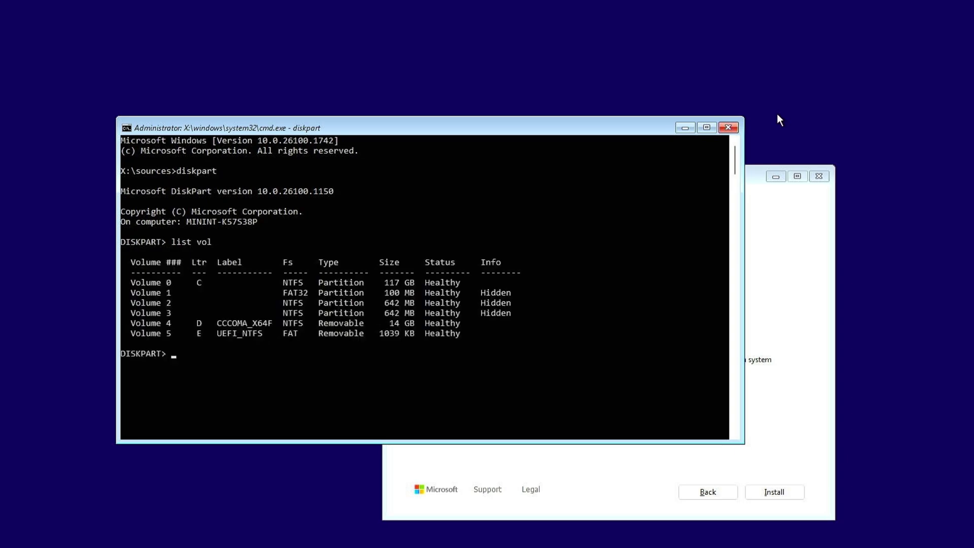
type("exit")
key("Return")
- Go to D:\sources and open ei.cfg in Notepad
type("cd ")
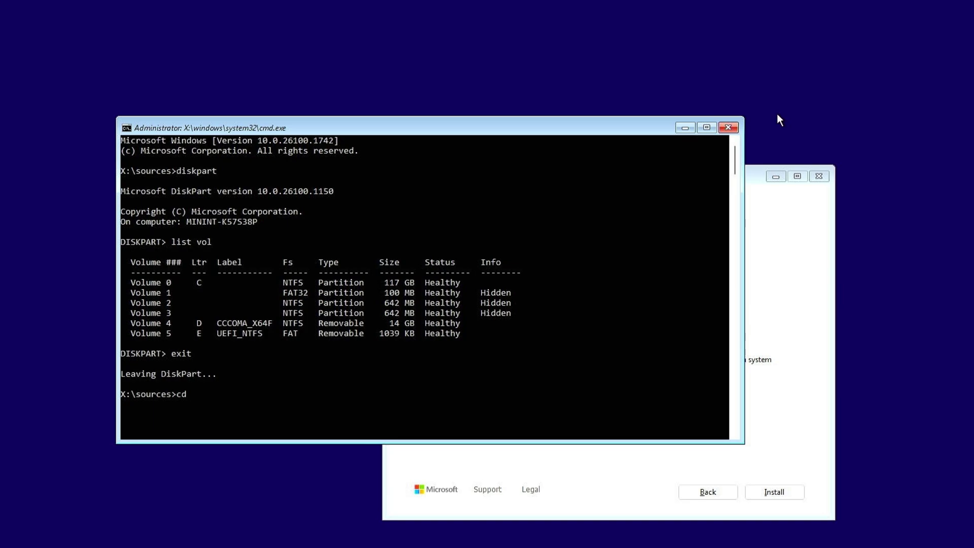
type("/d ")
type("D:")
key("Return")
type("cd ")
type("sources")
key("Return")
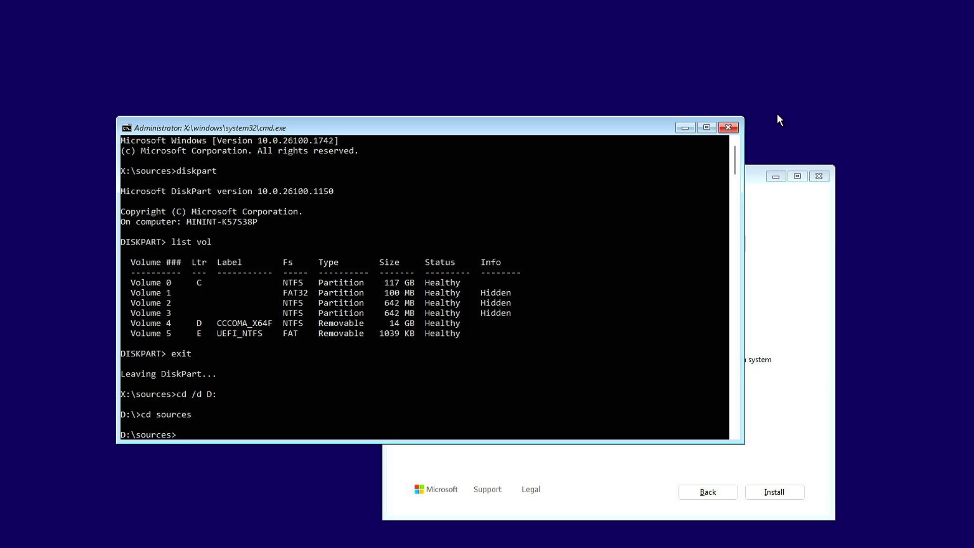
type("notepad")
type(" ei.")
type("cfg")
key("Return")
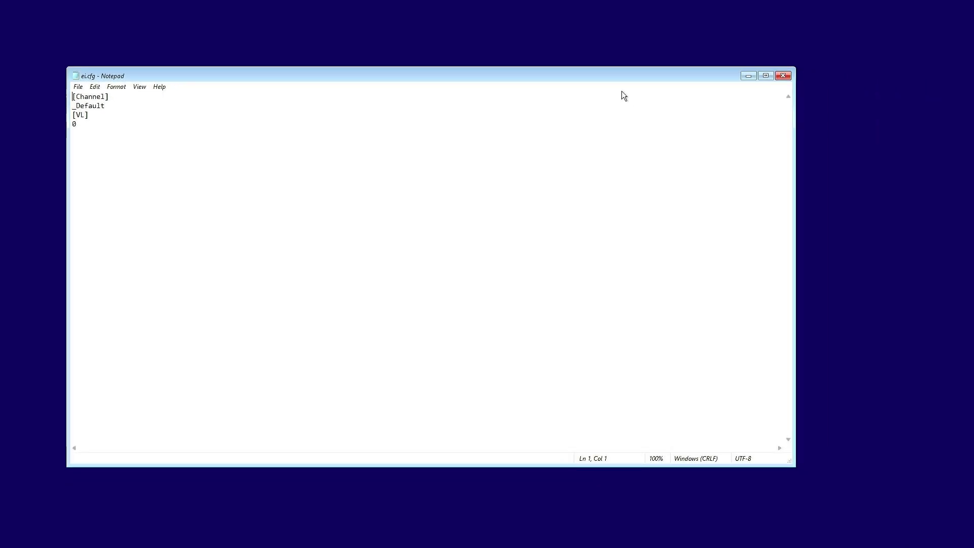
- Close Notepad and Command Prompt, then quit Setup so it relaunches
left_click(780, 74)
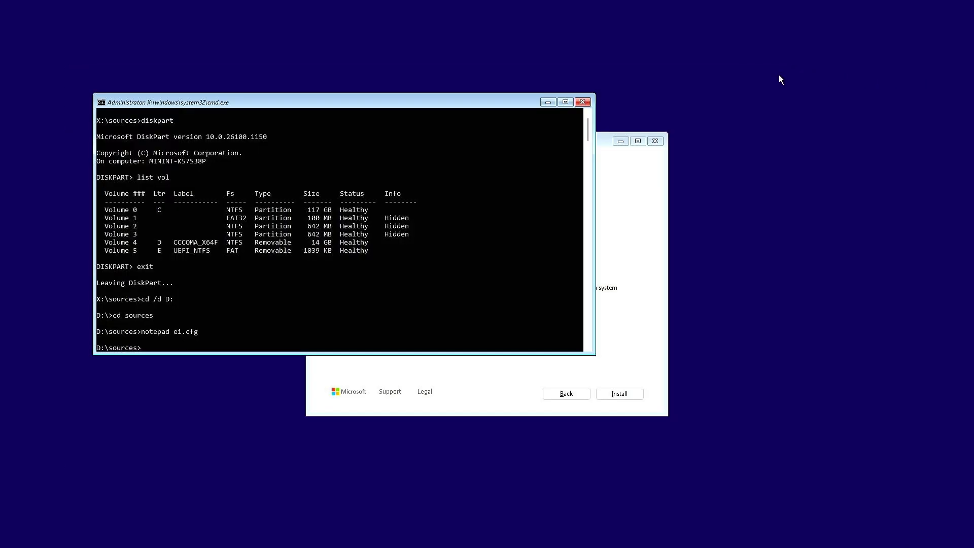
left_click(587, 102)
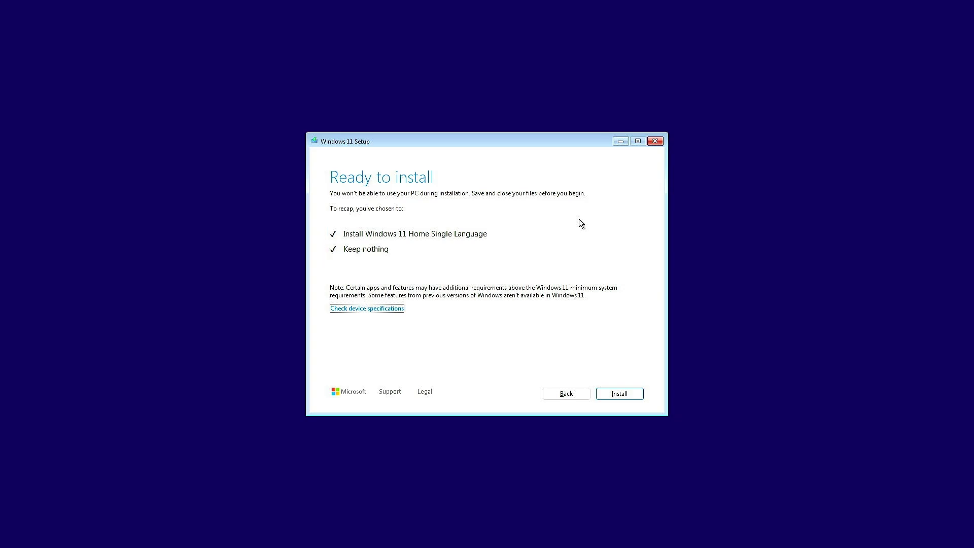
left_click(656, 142)
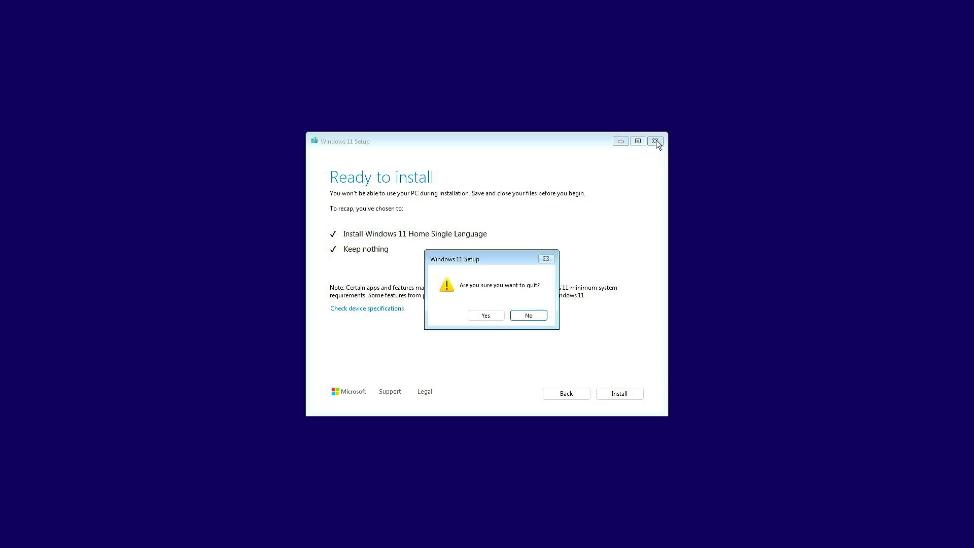
left_click(494, 315)
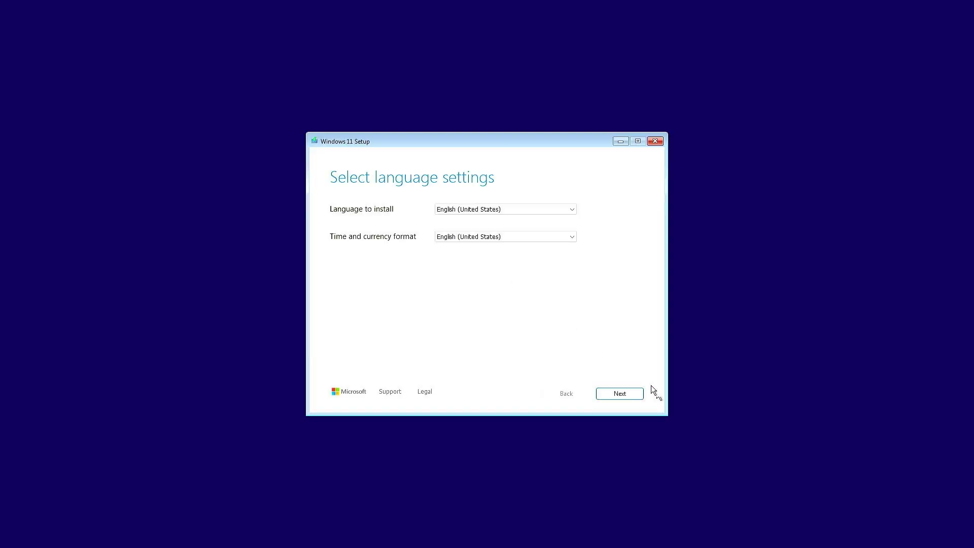
- Accept the language and keyboard settings and switch to the Previous Version of Setup
left_click(640, 395)
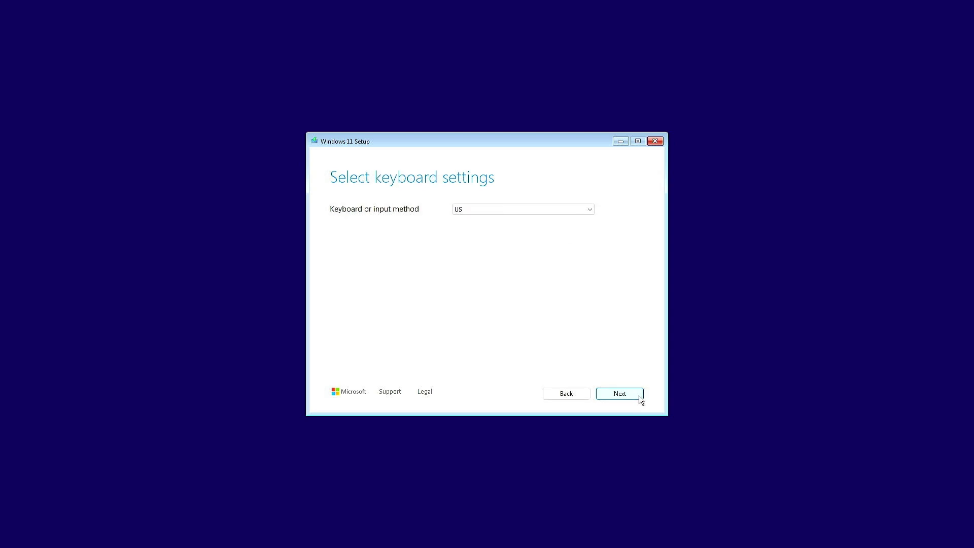
left_click(638, 394)
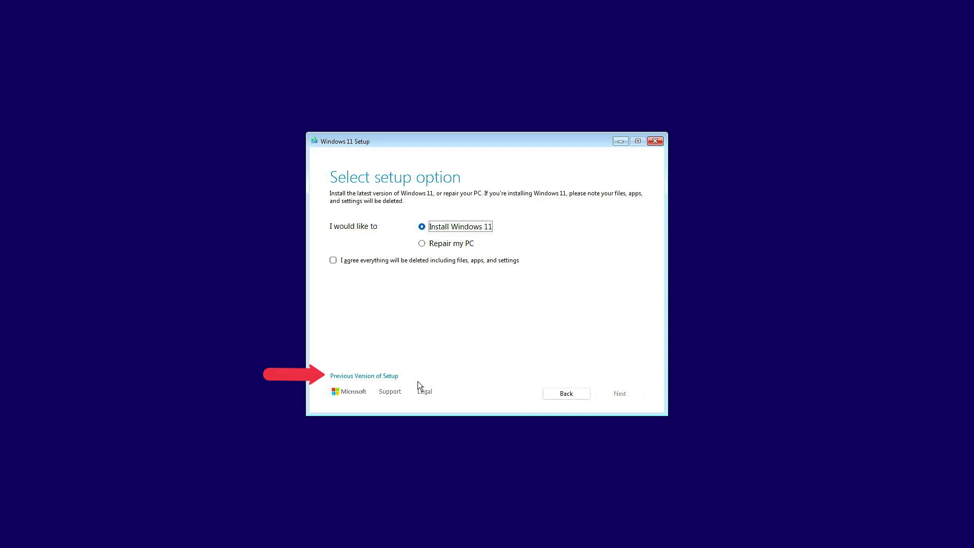
left_click(391, 377)
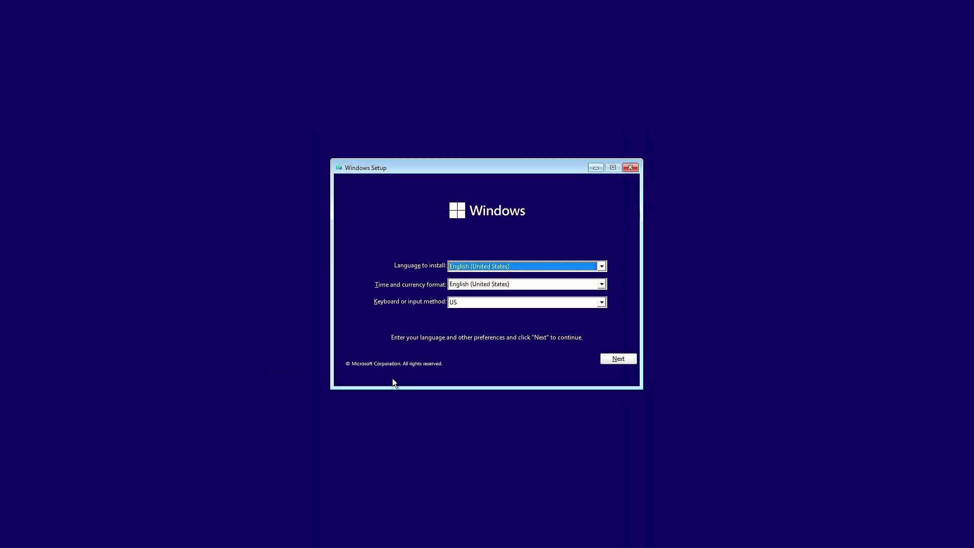
- Choose the Windows 11 Pro edition and accept the license terms
left_click(629, 358)
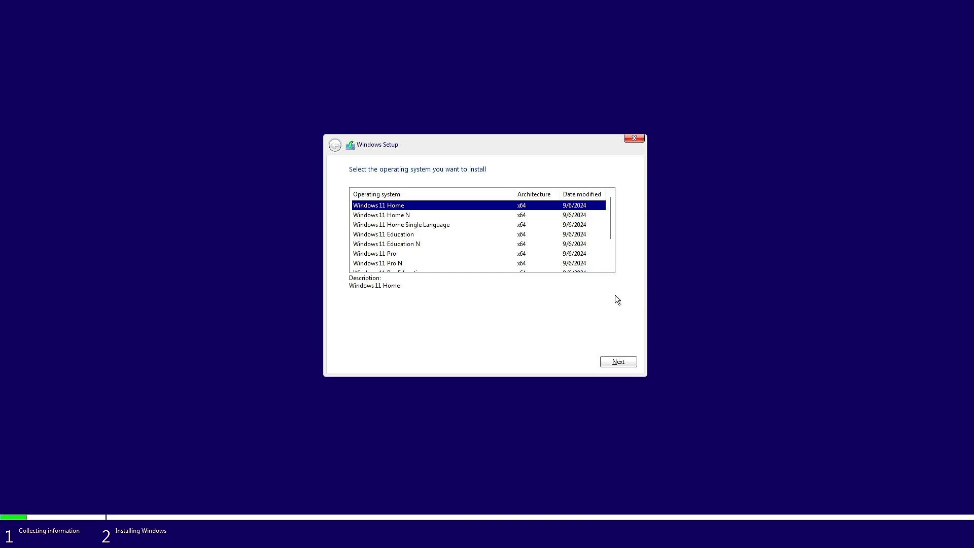
left_click(435, 256)
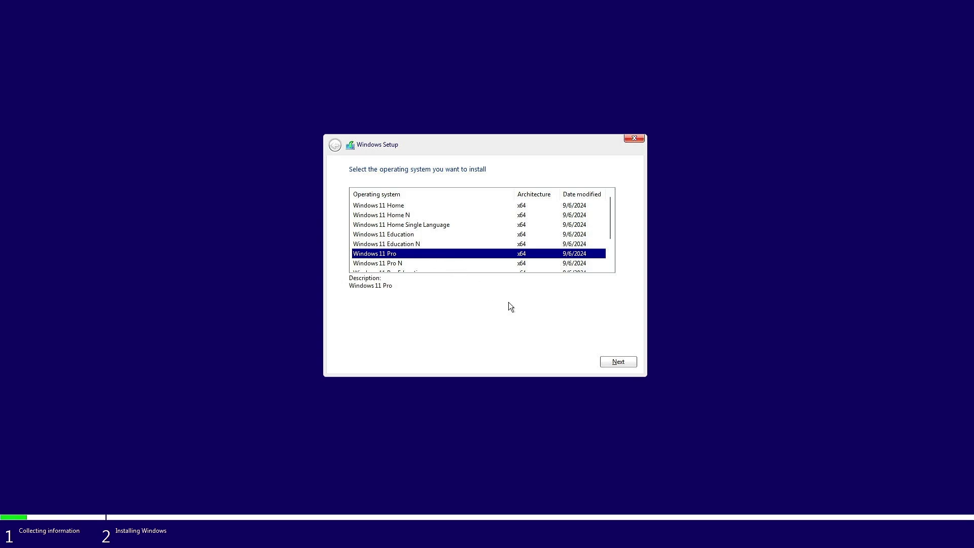
left_click(633, 365)
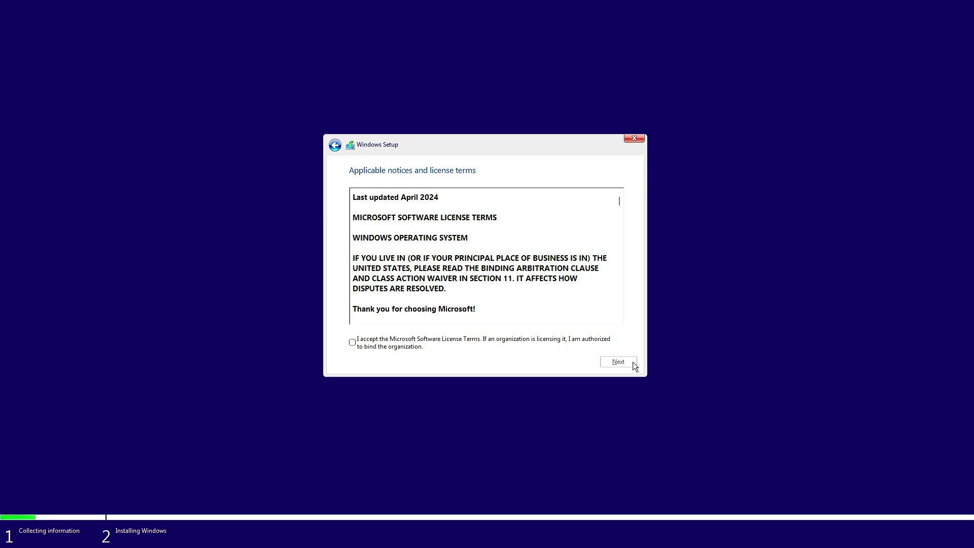
left_click(529, 340)
left_click(628, 362)
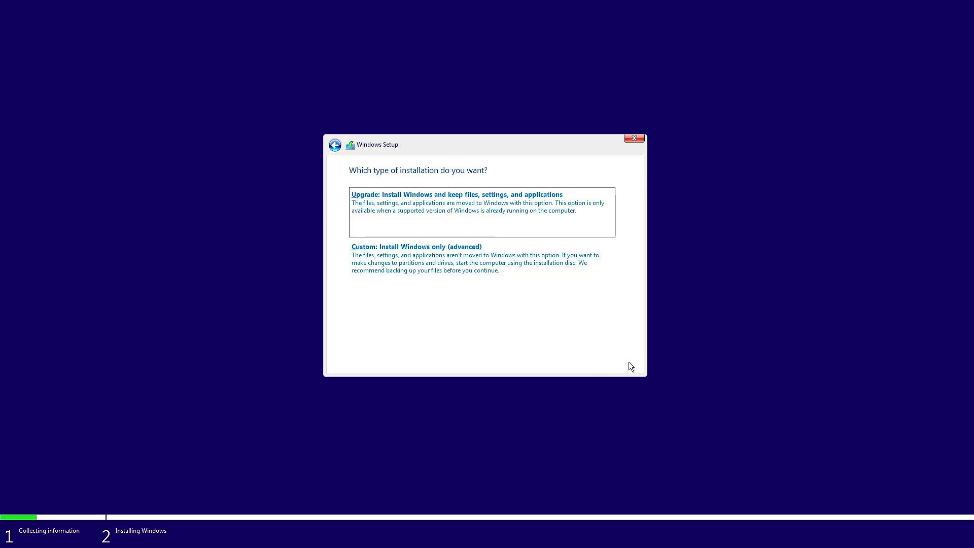
- Custom-install Windows onto Drive 0 Partition 3, acknowledging the Windows.old warning
left_click(511, 270)
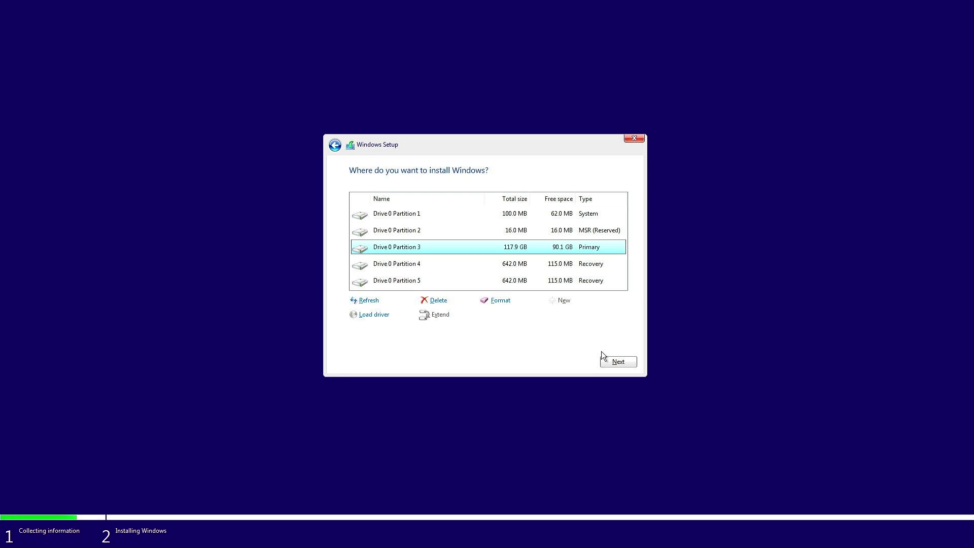
left_click(619, 361)
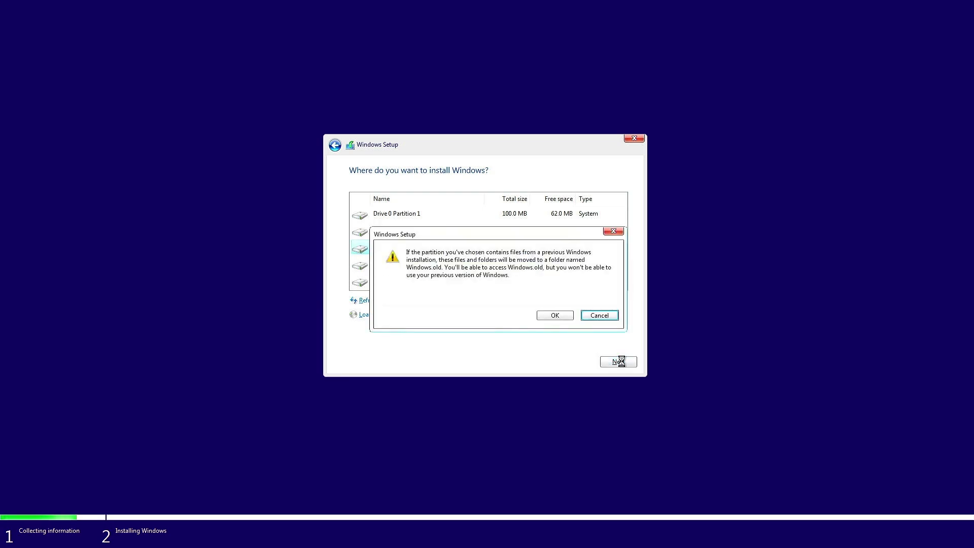
left_click(568, 315)
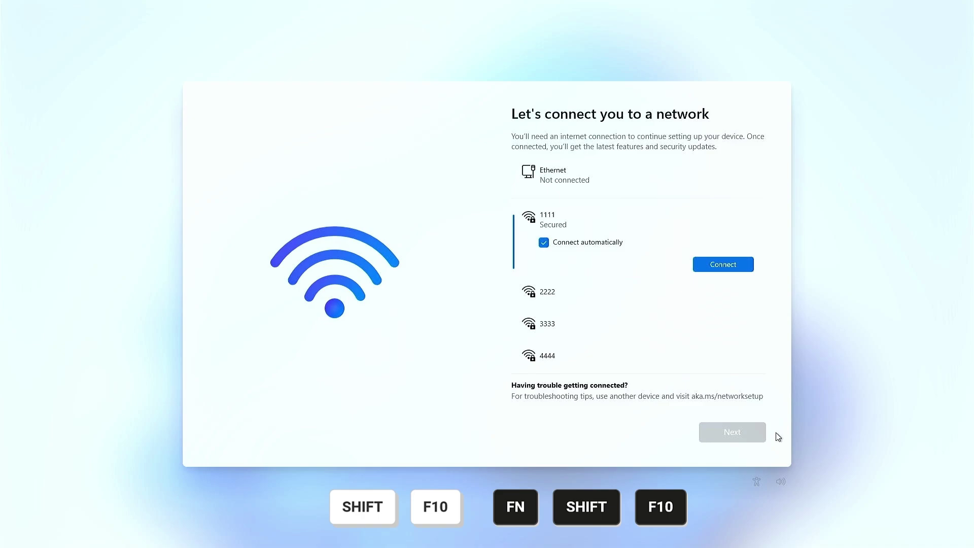
- Bring up an administrator Command Prompt over the network page using Shift+F10
key("shift+F10")
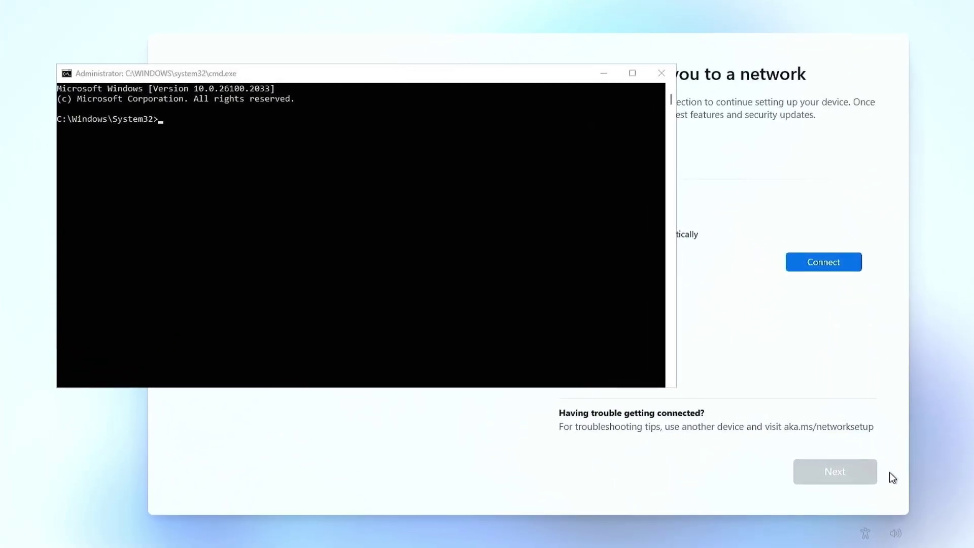
- Switch to the Command Prompt window and enter oobe\bypassnro
key("alt+Tab")
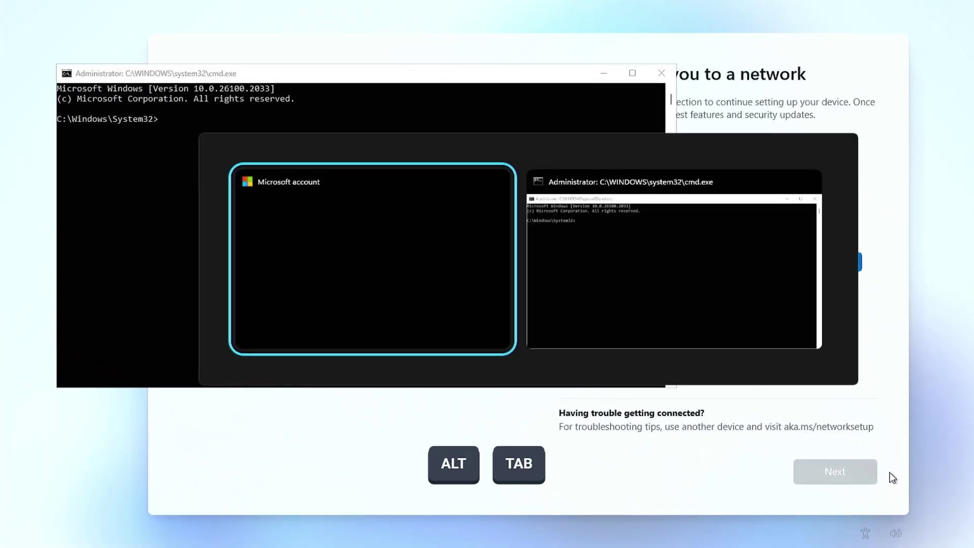
key("alt+Tab")
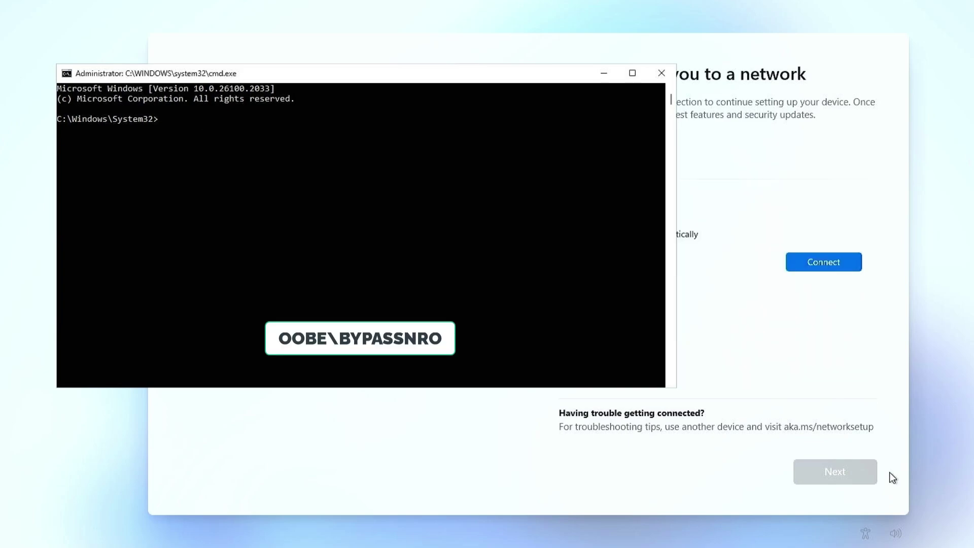
type("oobe")
type("\\byp")
type("assnr")
type("o")
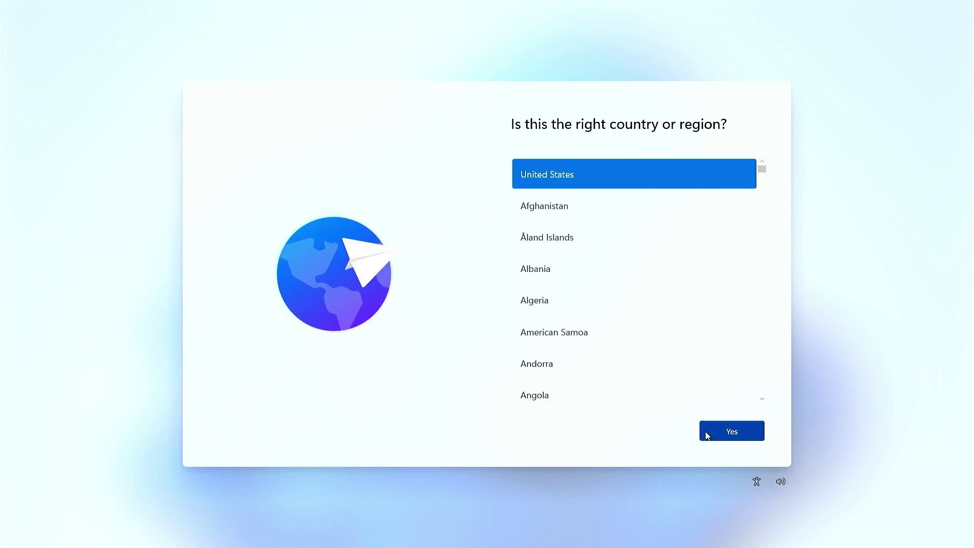
- Confirm United States and US keyboard, name the local account 'admin', and skip the password
left_click(718, 440)
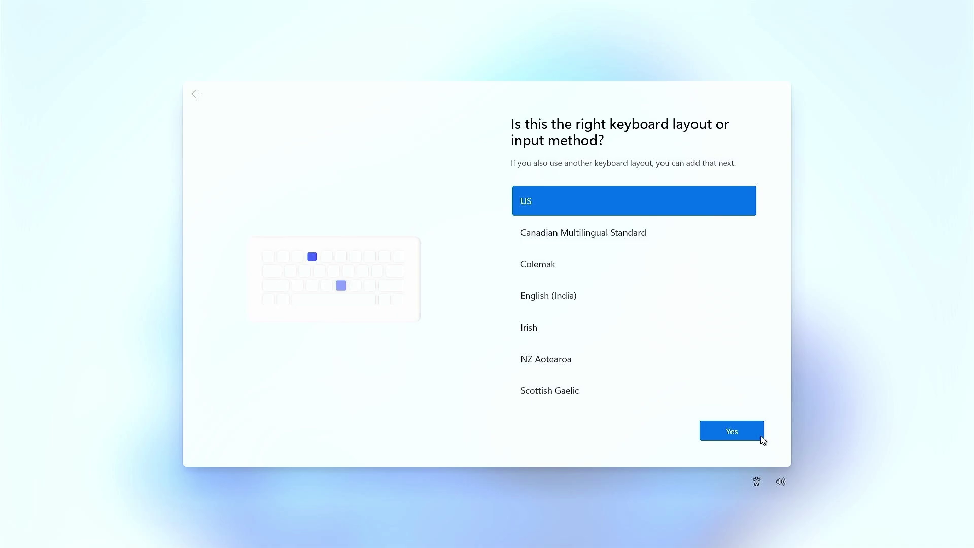
left_click(763, 440)
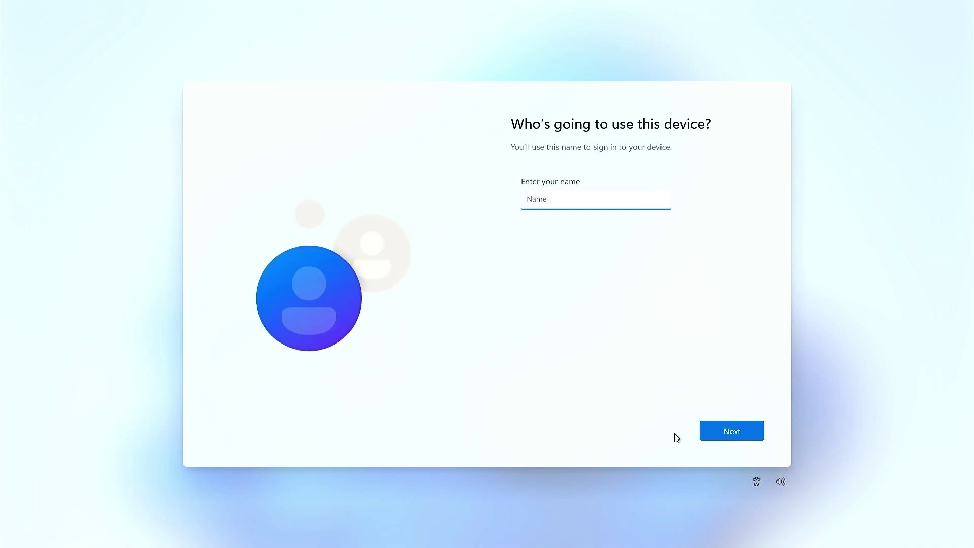
type("admin")
key("Return")
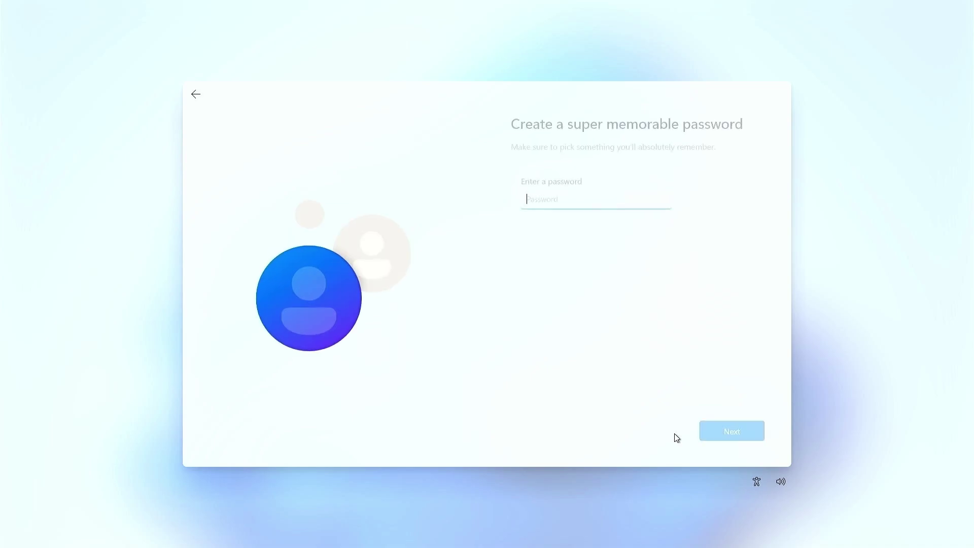
key("Return")
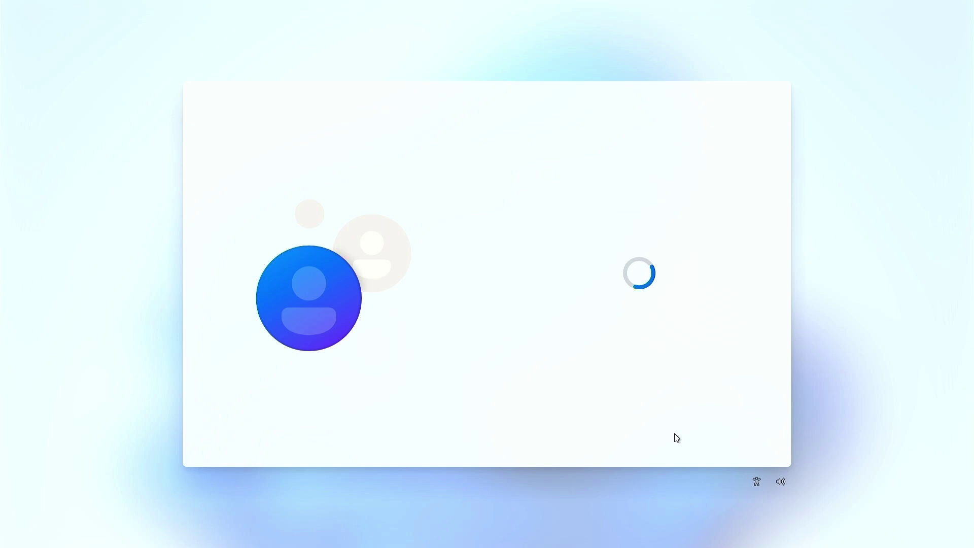
- Move through the privacy options and accept them
key("Return")
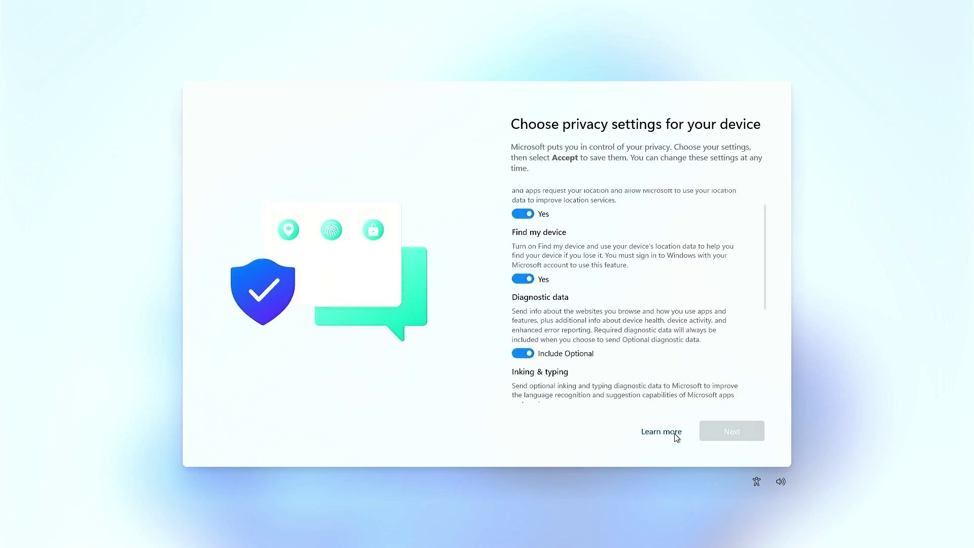
key("Return")
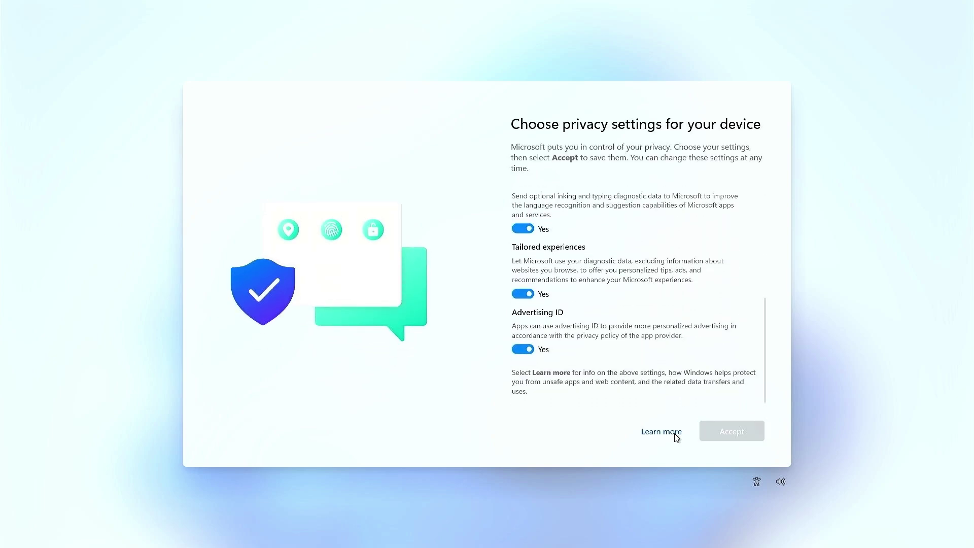